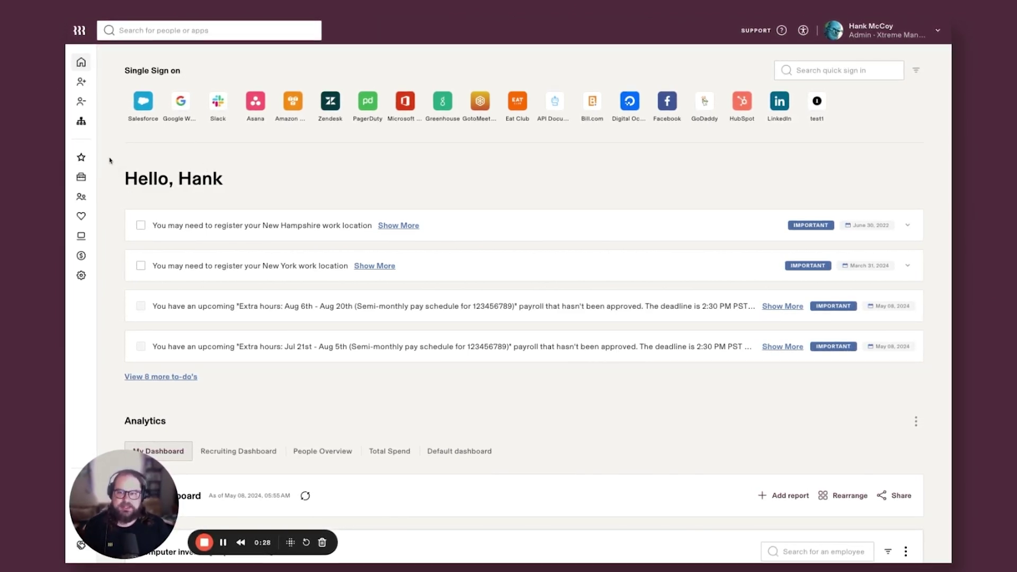
Step: Open the Devices app from Favorites and show the full list of 60 assigned devices
mouse_move(86, 154)
left_click(159, 111)
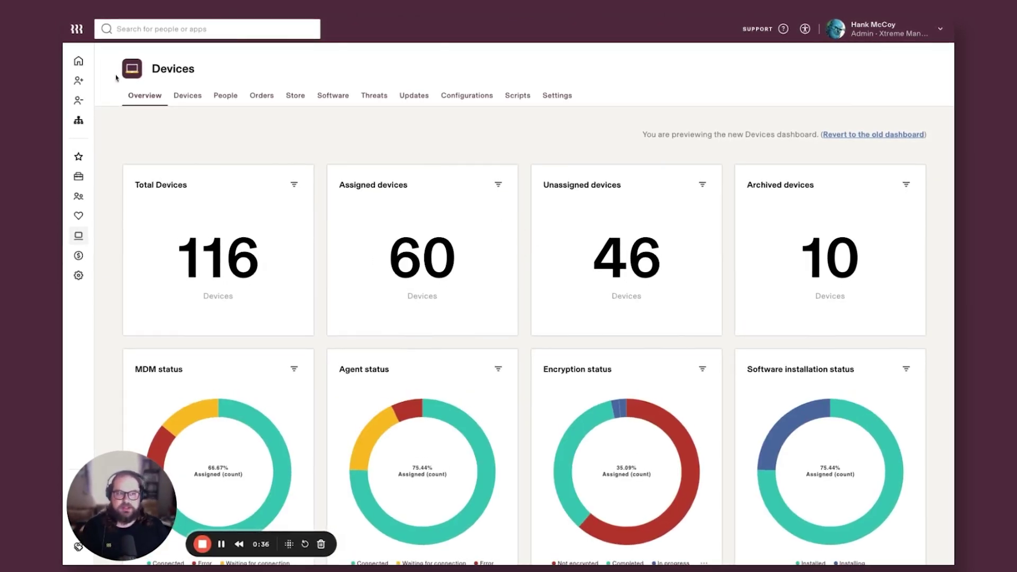
left_click(187, 99)
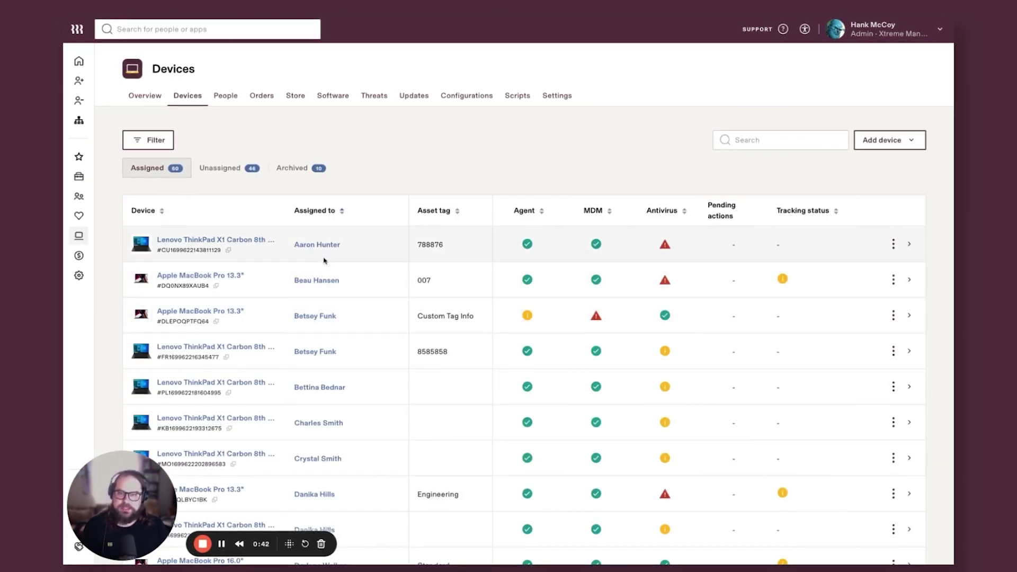
Step: Filter to the 46 unassigned MacBooks and review their condition and warehouse locations
left_click(219, 170)
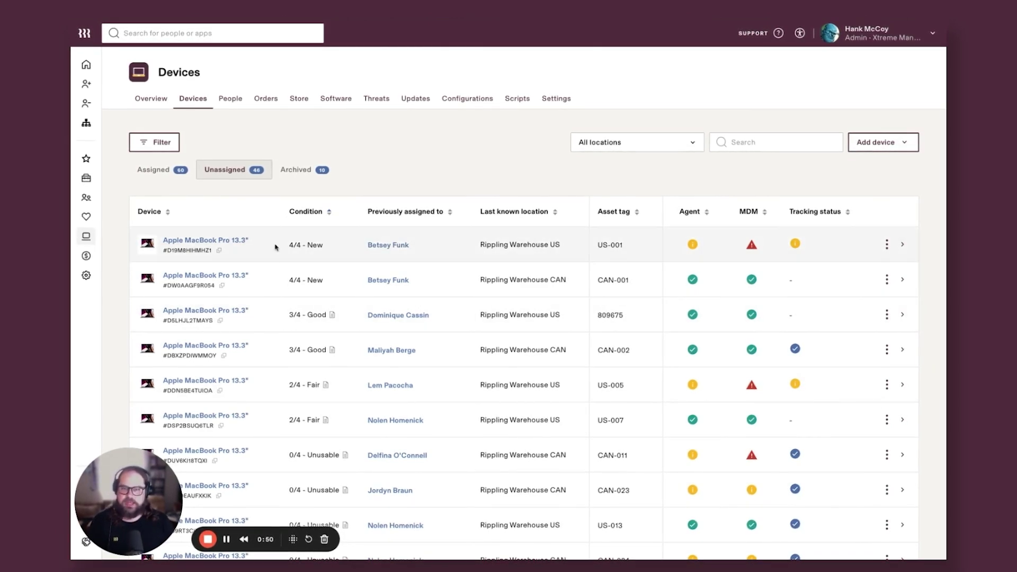
scroll(468, 276, "down", 5)
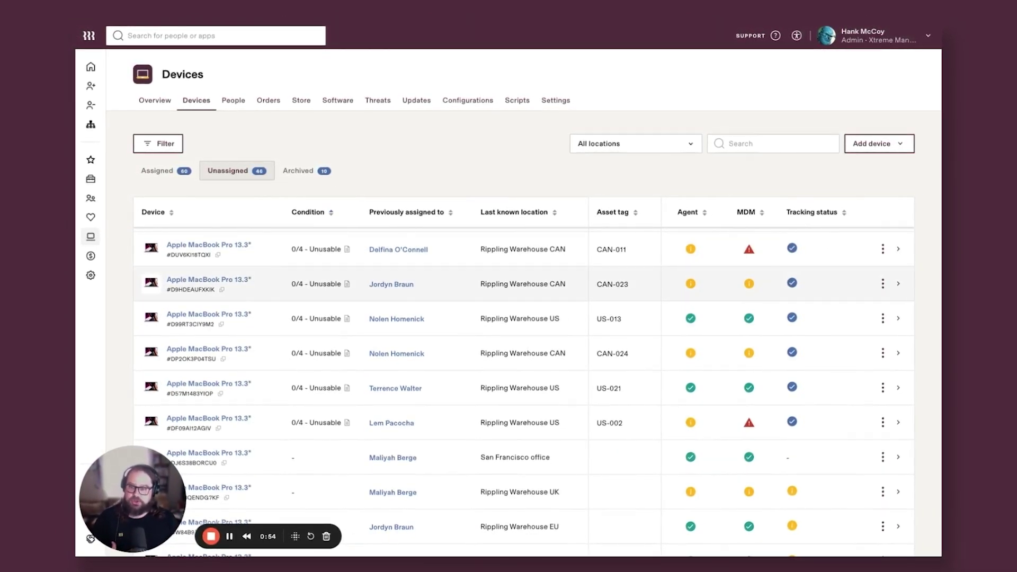
scroll(468, 276, "down", 3)
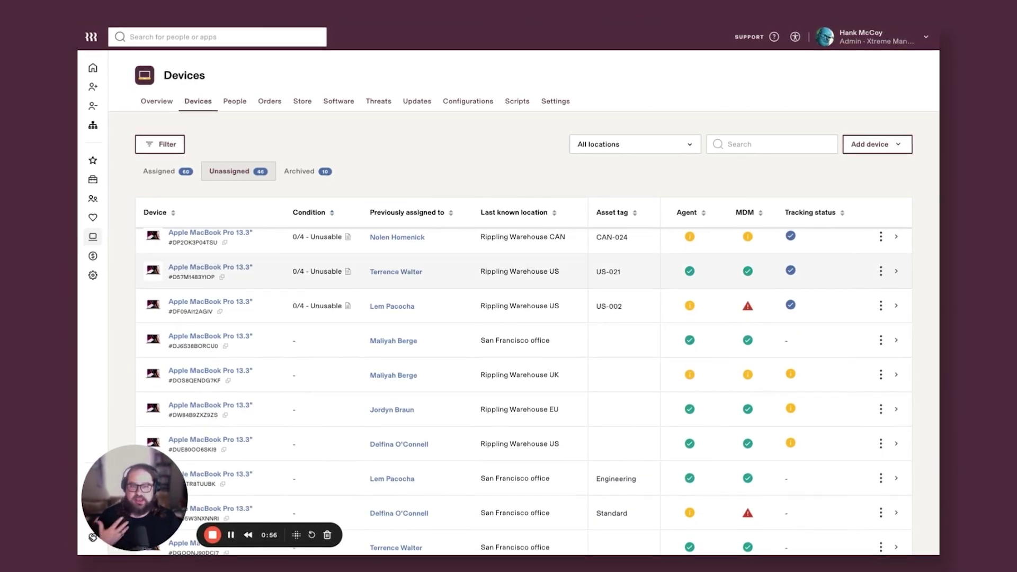
scroll(468, 271, "up", 7)
scroll(468, 271, "up", 1)
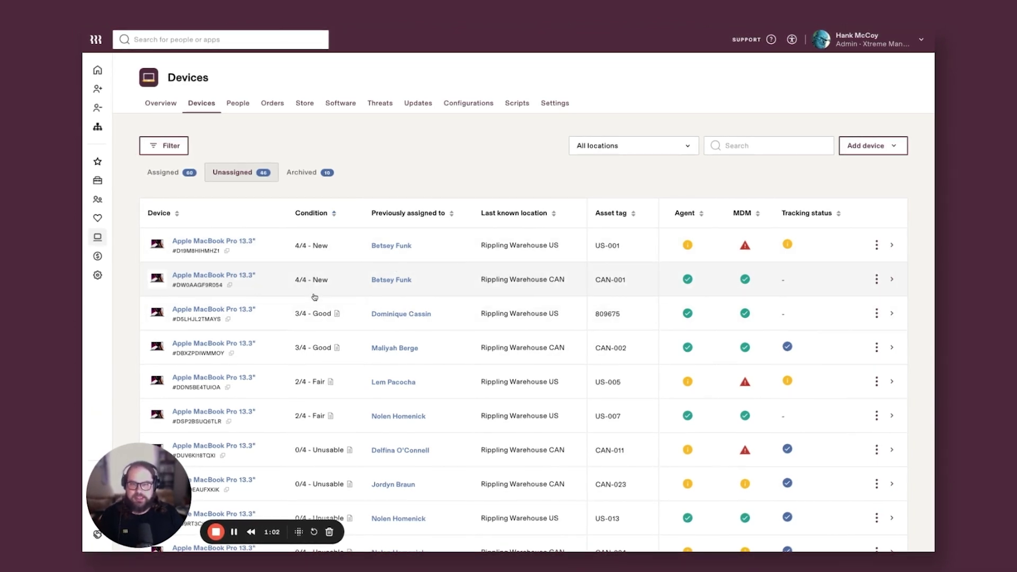
triple_click(562, 321)
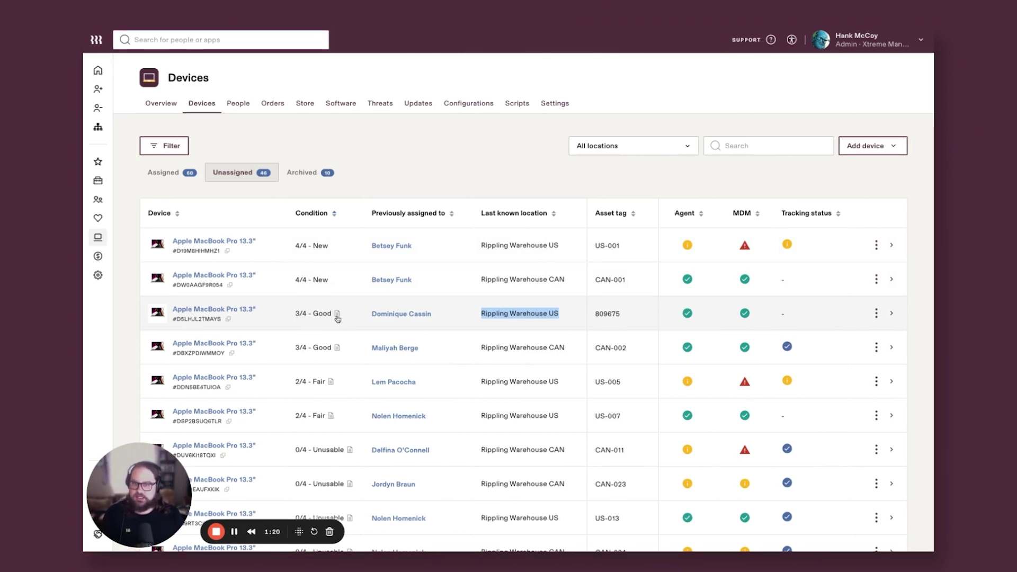
mouse_move(337, 318)
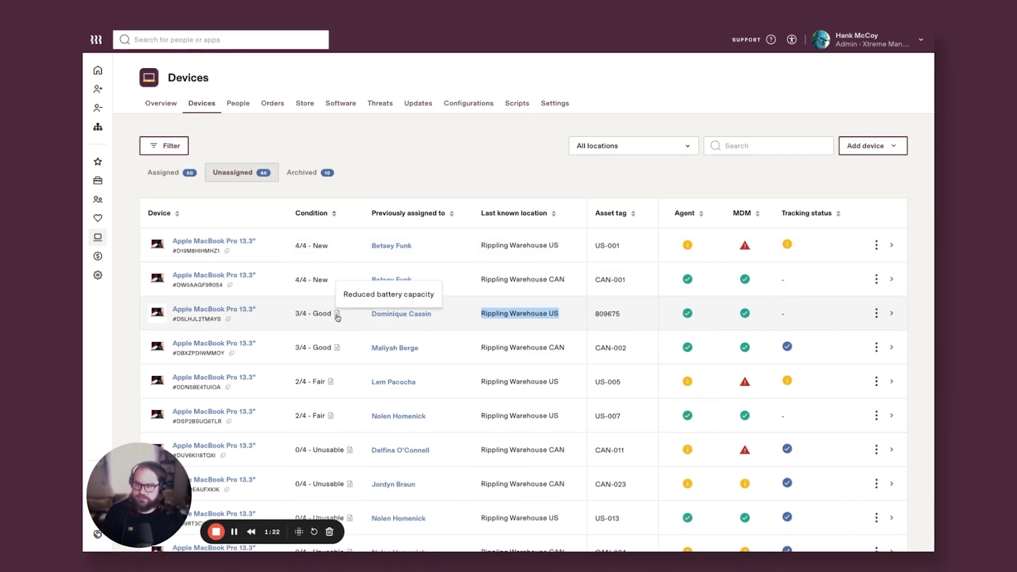
Step: Choose to assign the 3/4 - Good MacBook Pro 13.3" to an employee and continue to checkout
left_click(877, 313)
left_click(830, 335)
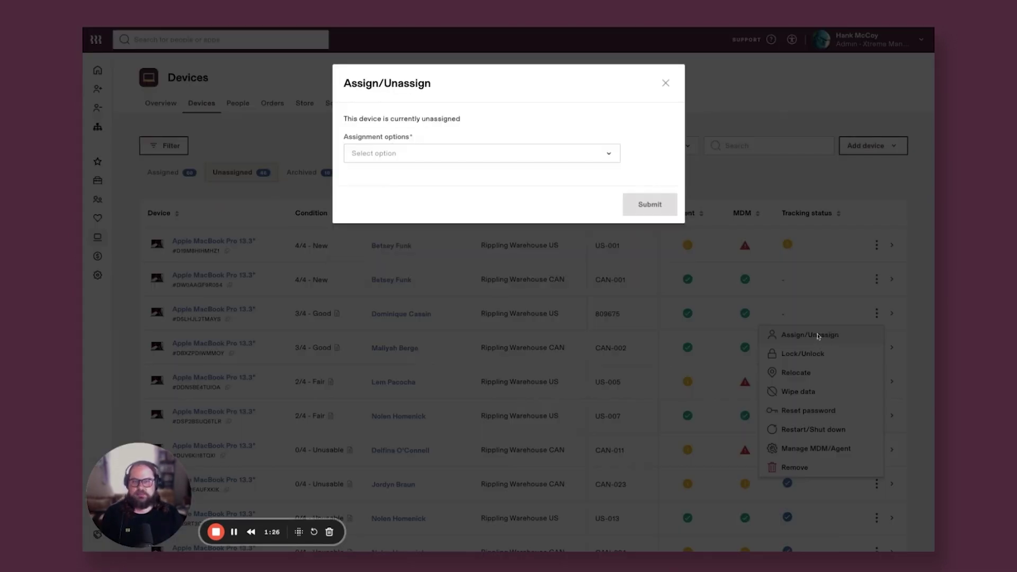
left_click(404, 152)
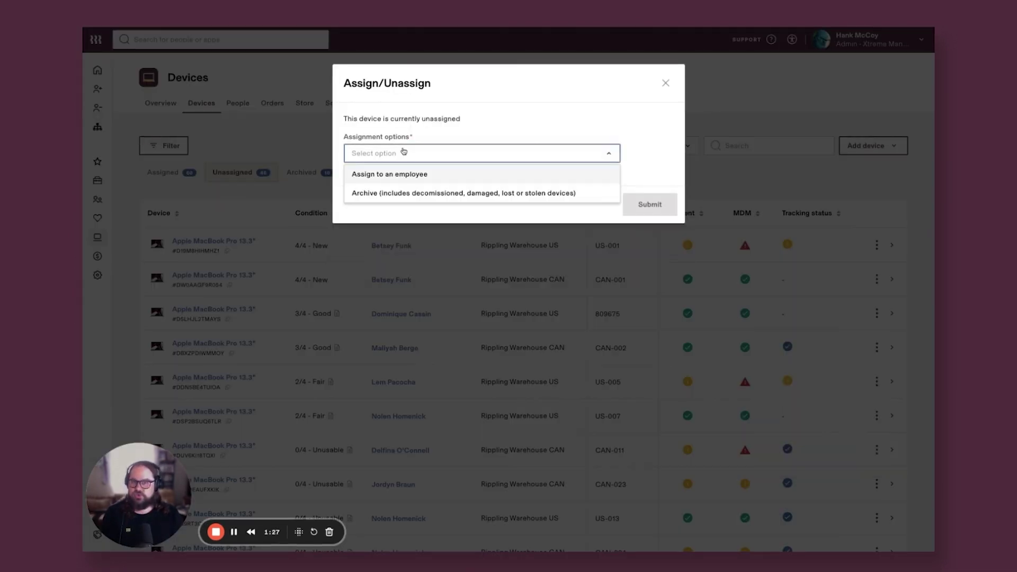
left_click(390, 175)
left_click(636, 203)
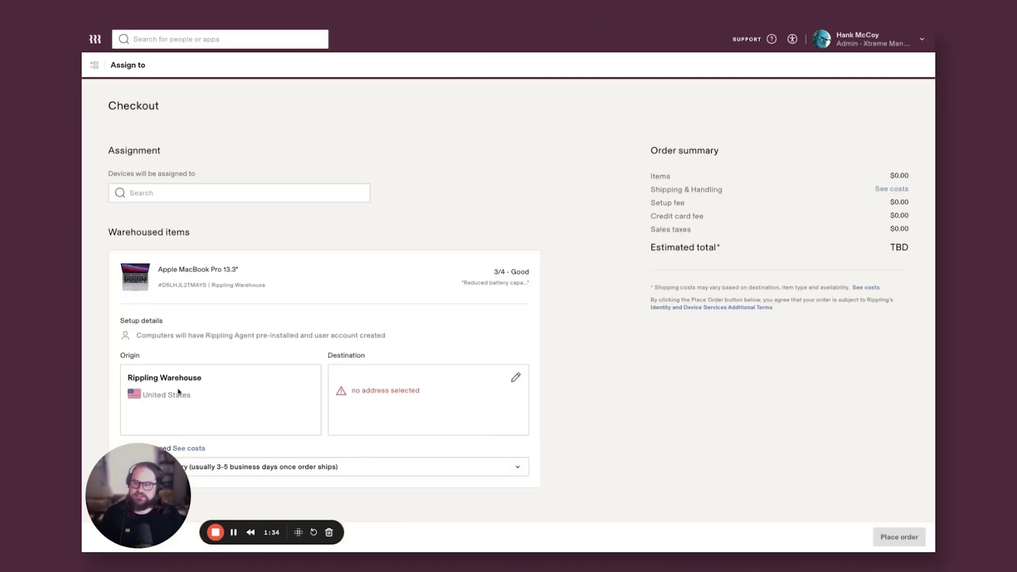
Step: Pick the Customer Success implementation manager as recipient, shipping to their home address
left_click(190, 198)
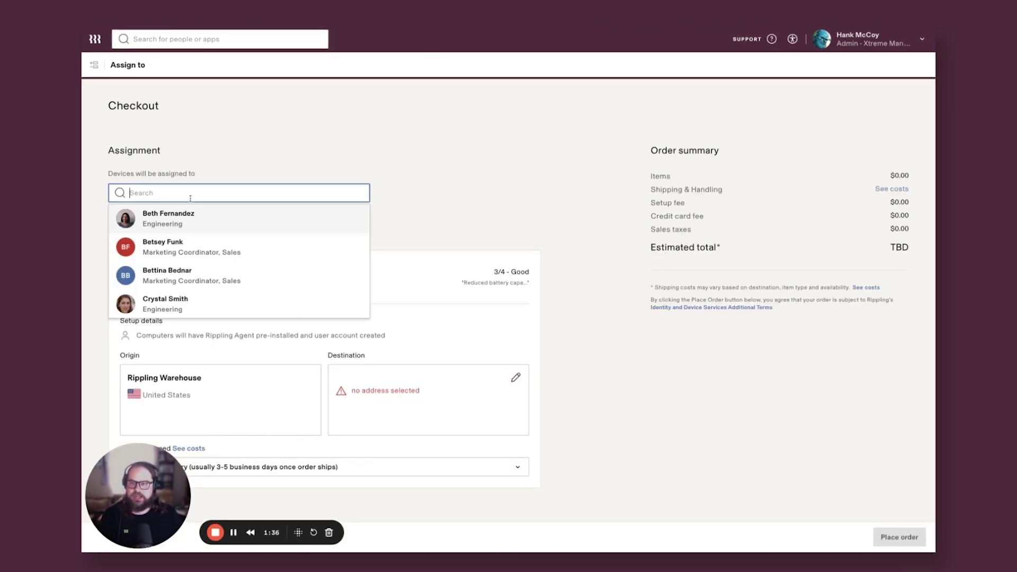
type("ever")
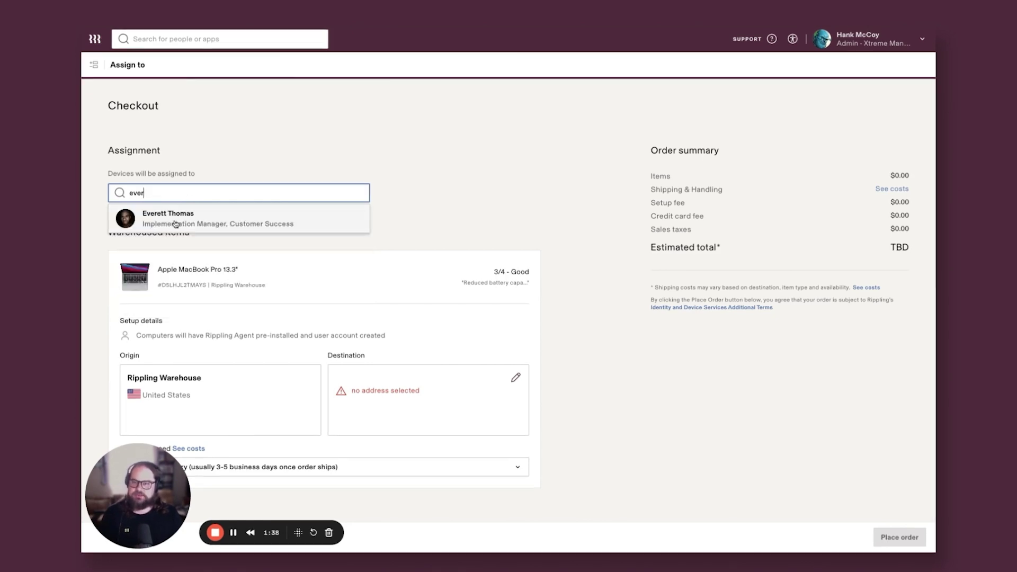
left_click(175, 224)
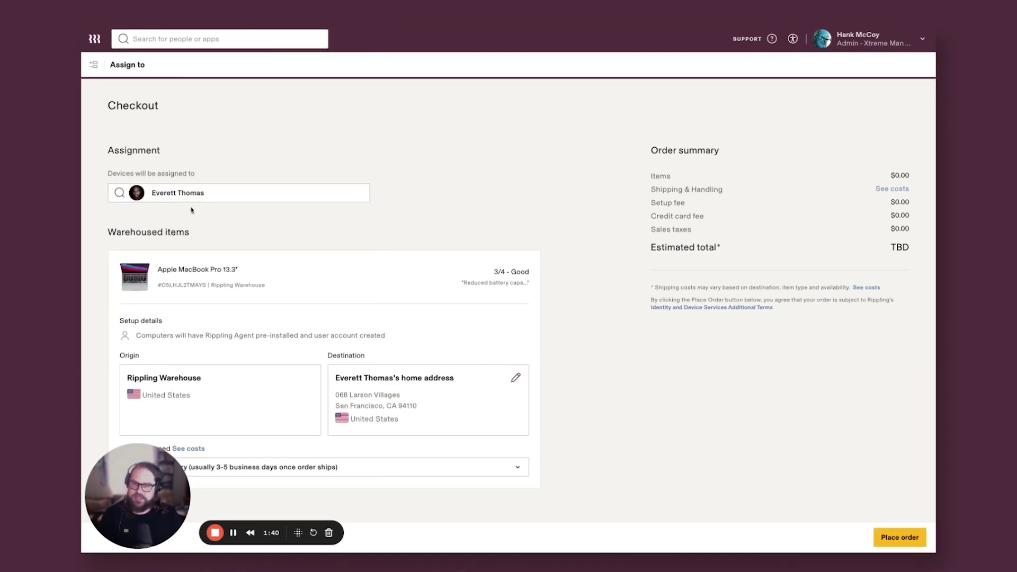
left_click_drag(399, 422, 351, 395)
left_click(574, 401)
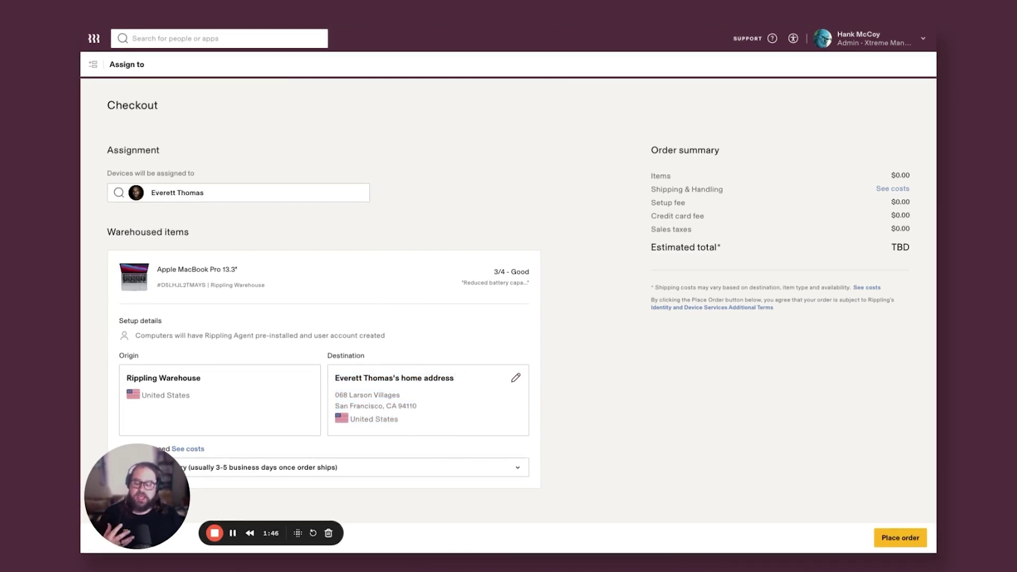
Step: Keep standard delivery shipping, then place and confirm the MacBook order
scroll(436, 411, "down", 1)
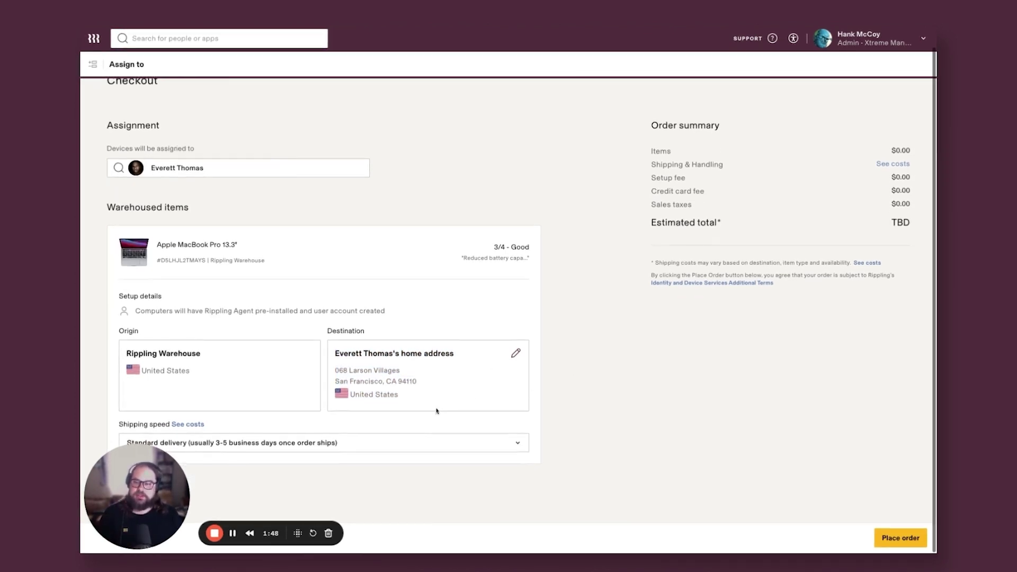
left_click(374, 446)
left_click(863, 472)
left_click(902, 538)
left_click(623, 293)
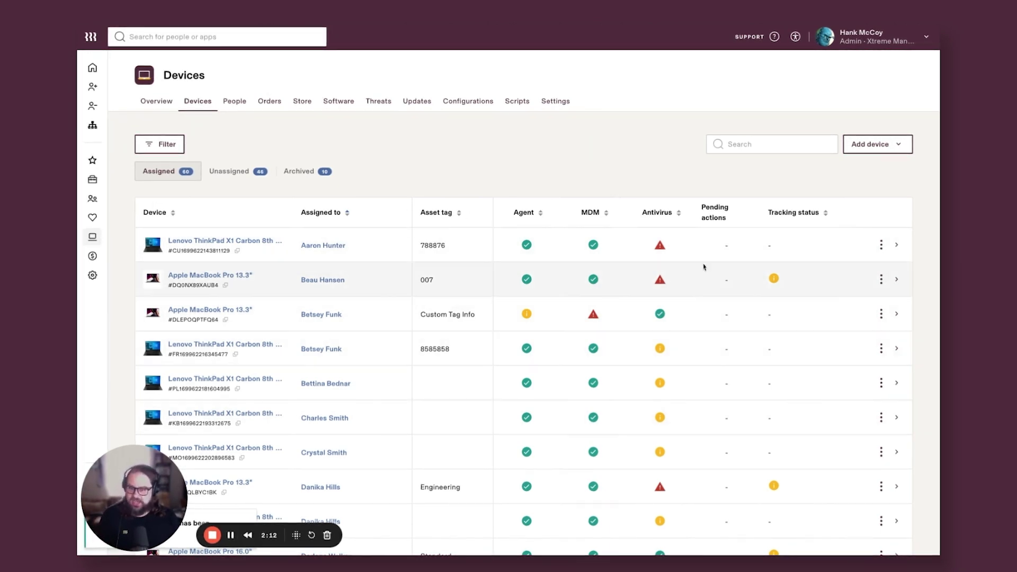
left_click(872, 144)
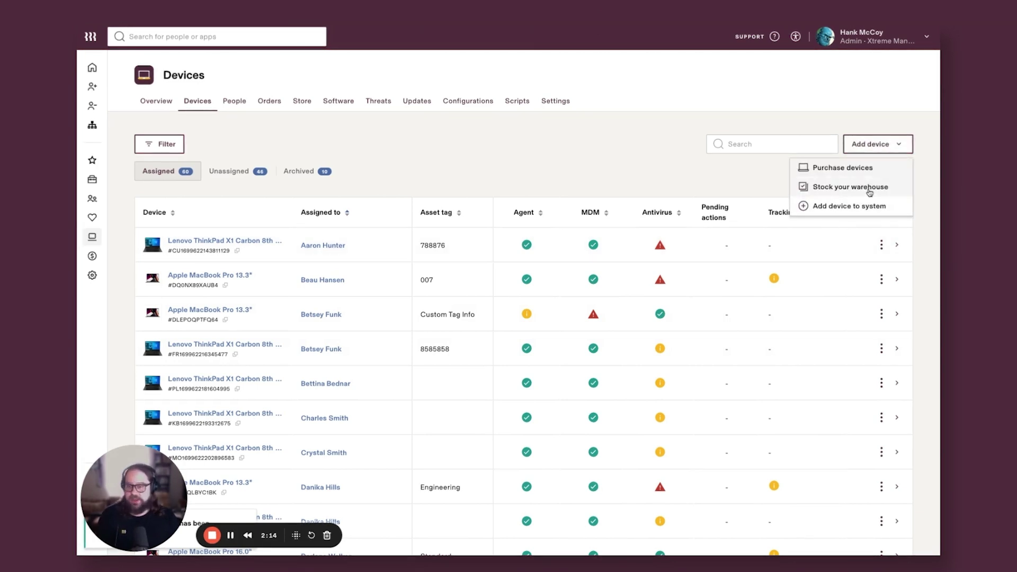
left_click(870, 187)
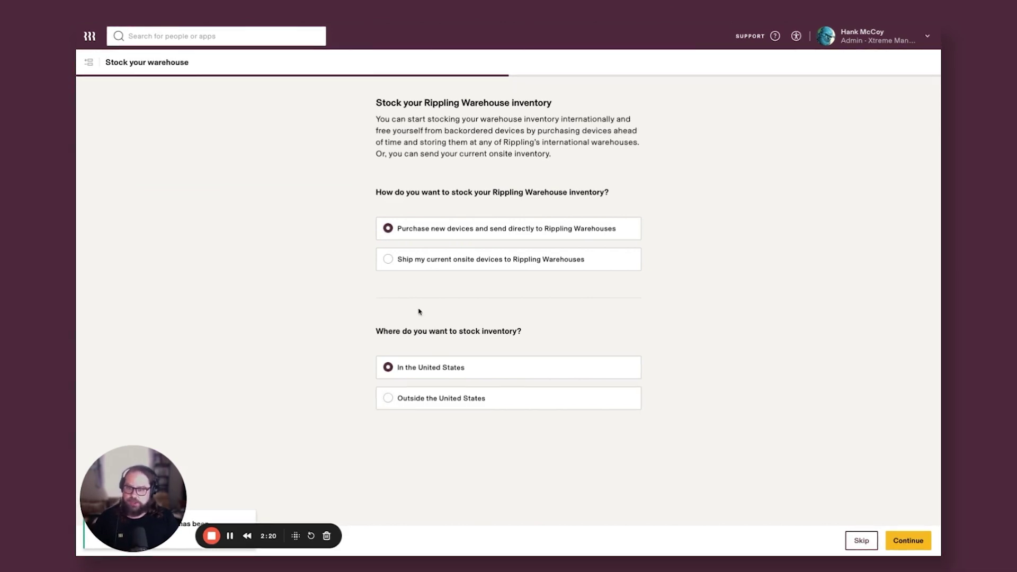
key("alt+Left")
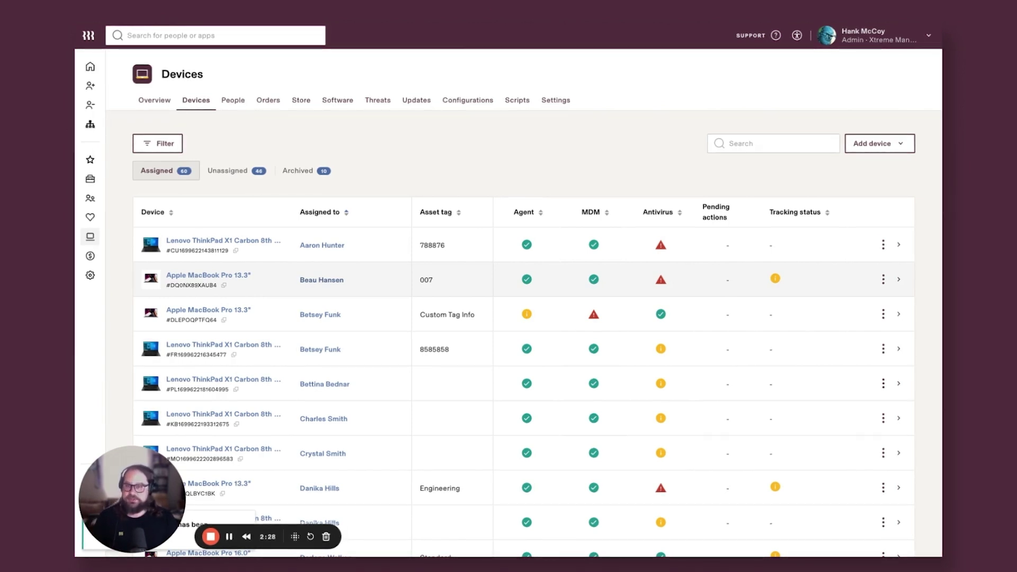
Step: Start offboarding and select the departing employee from the search results
left_click(90, 110)
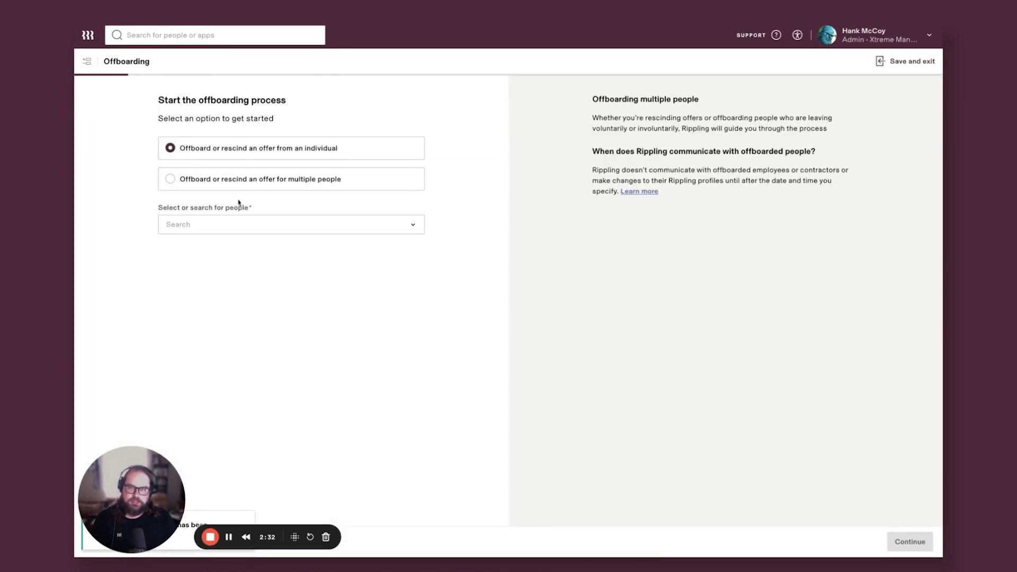
left_click(235, 227)
type("seb")
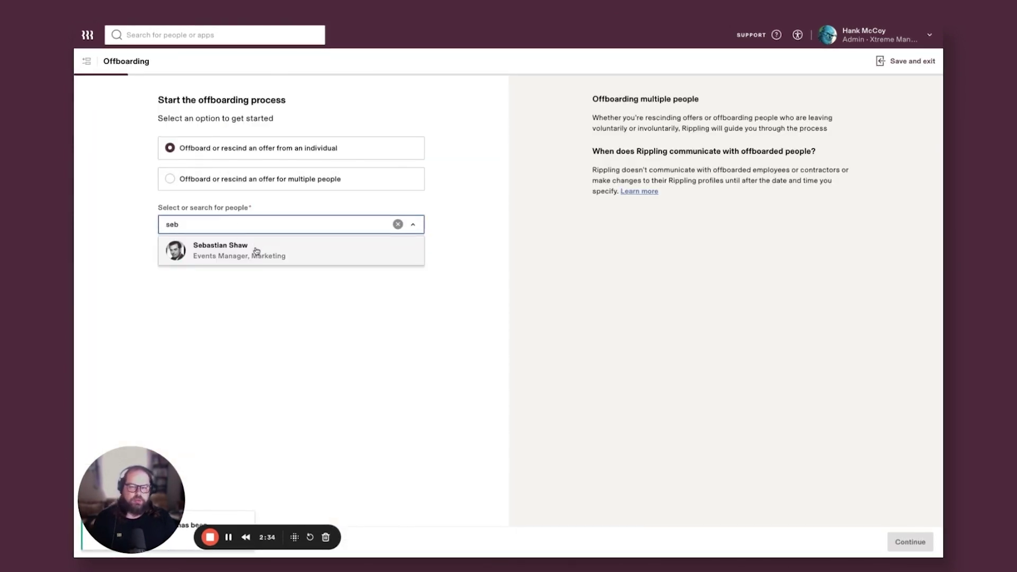
left_click(257, 251)
left_click(918, 542)
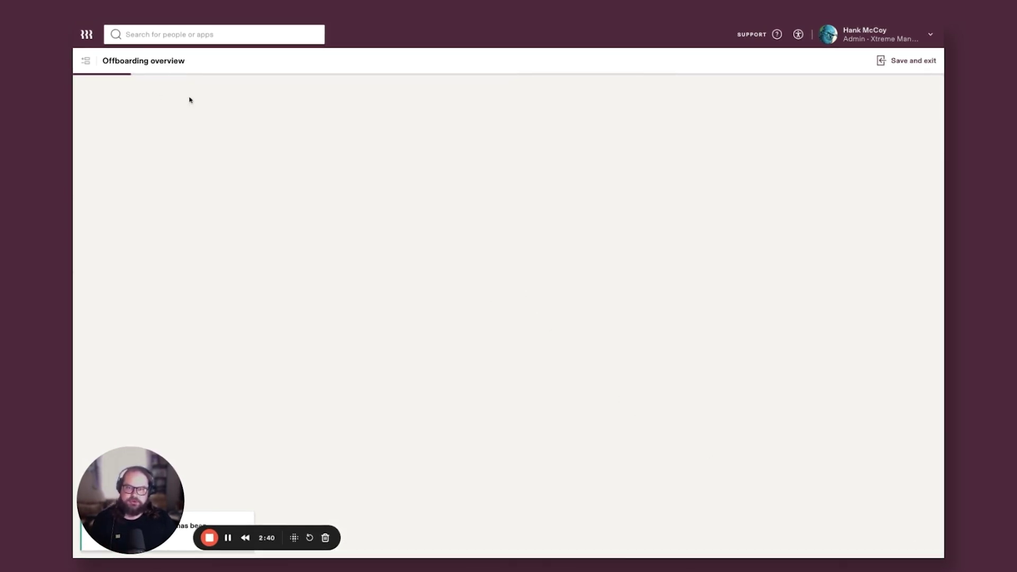
Step: Confirm last day 05/10/2024, voluntary rehireable termination, and closing the position without backfill
scroll(362, 293, "down", 2)
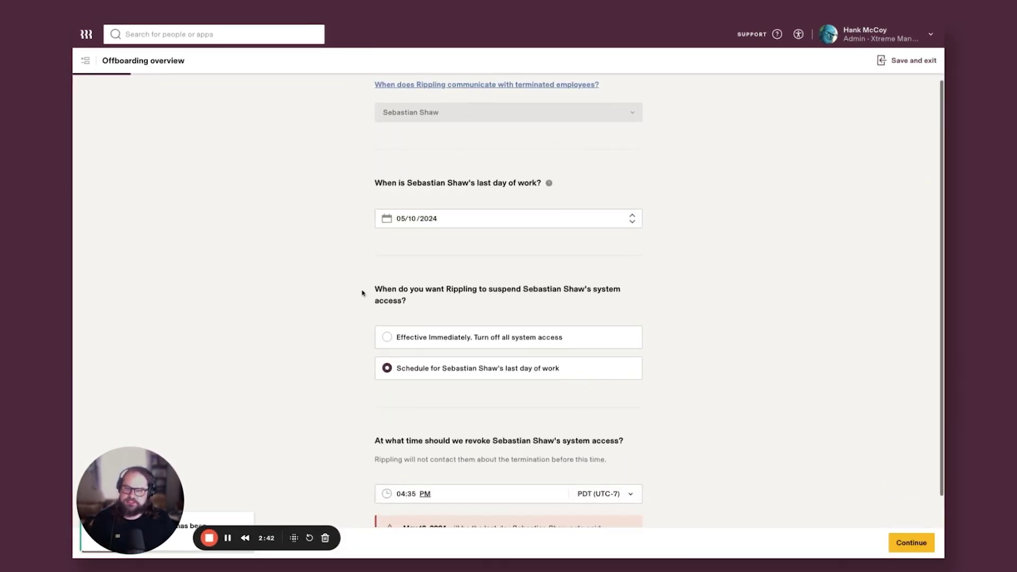
scroll(362, 293, "down", 3)
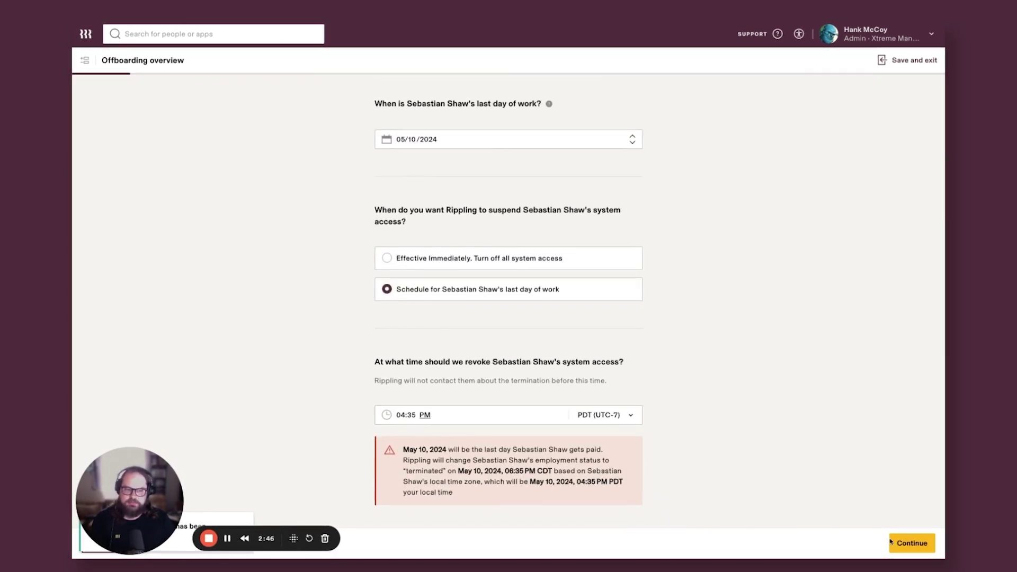
left_click(905, 544)
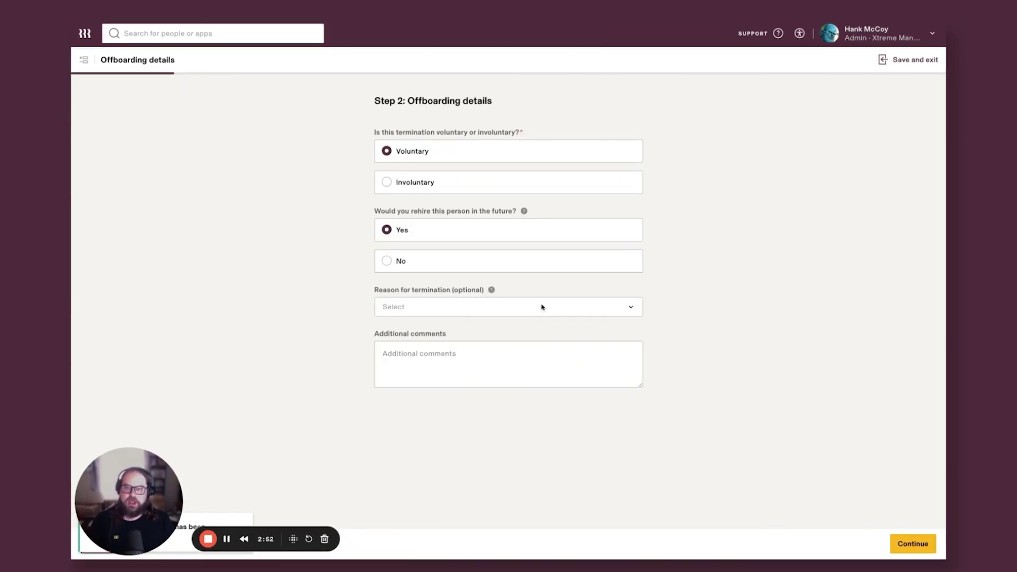
left_click(915, 544)
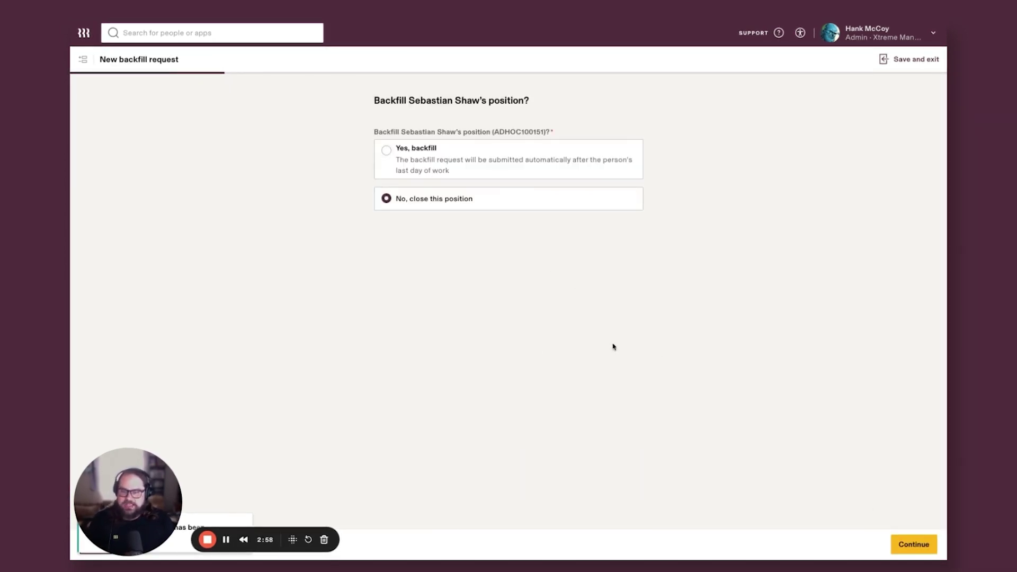
left_click(903, 545)
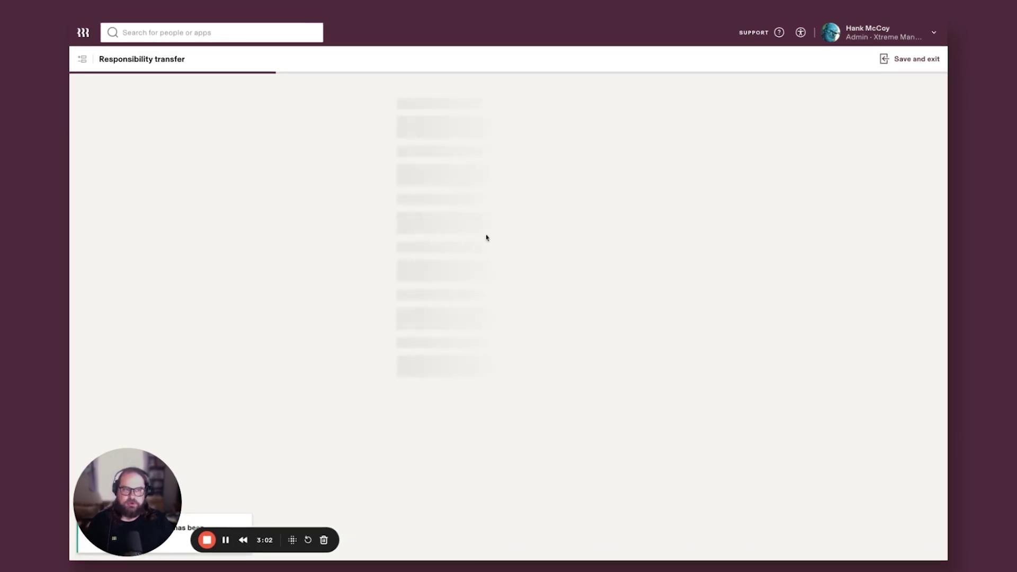
Step: Accept the responsibility transfer and choose no severance for the employee
left_click_drag(388, 143, 379, 109)
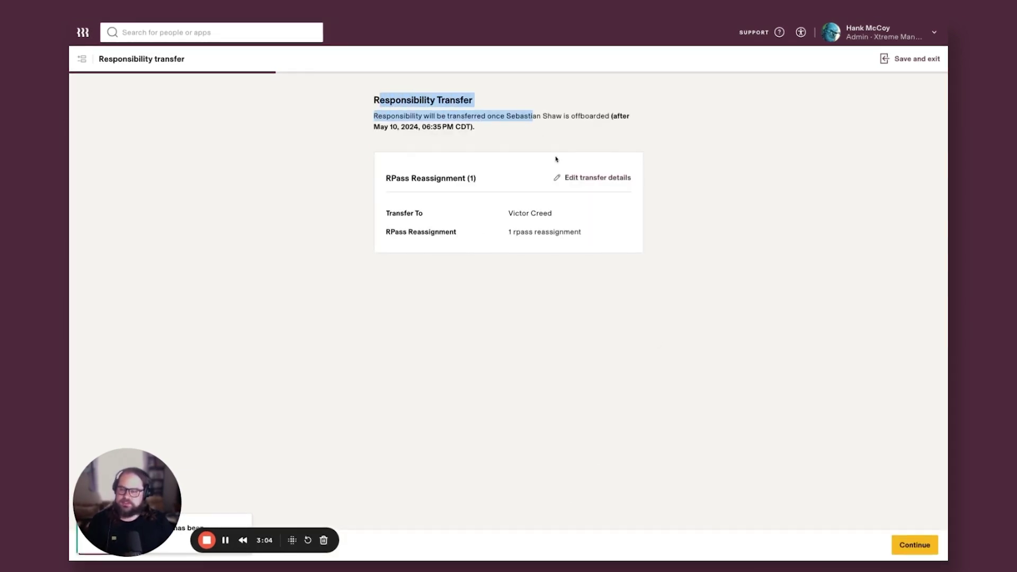
left_click(915, 545)
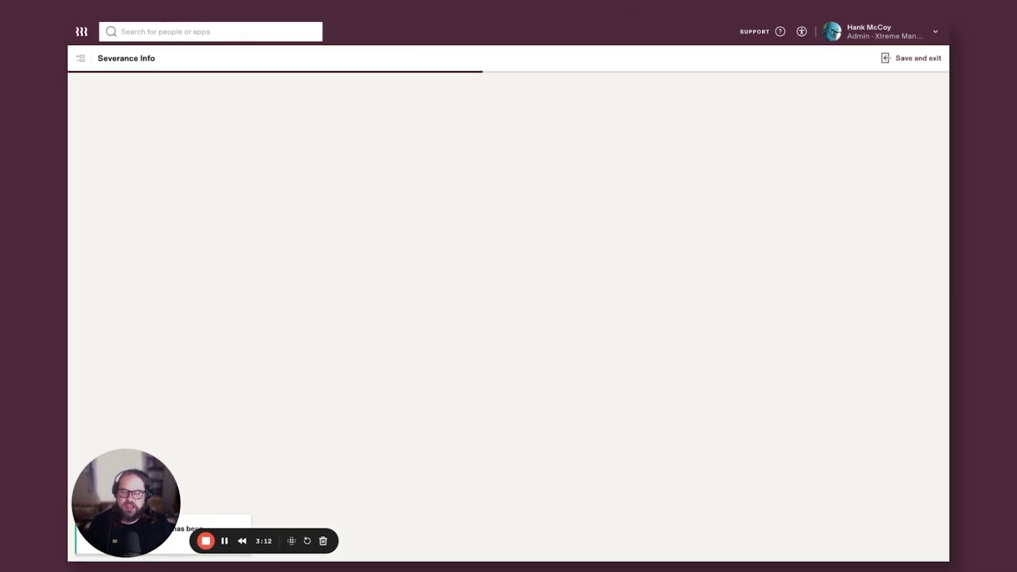
left_click(417, 211)
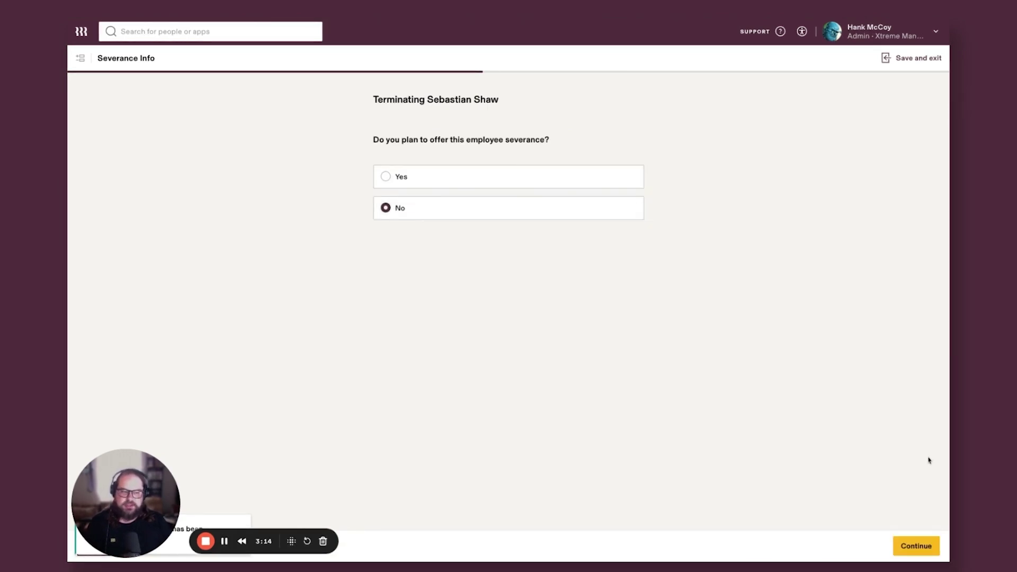
left_click(915, 545)
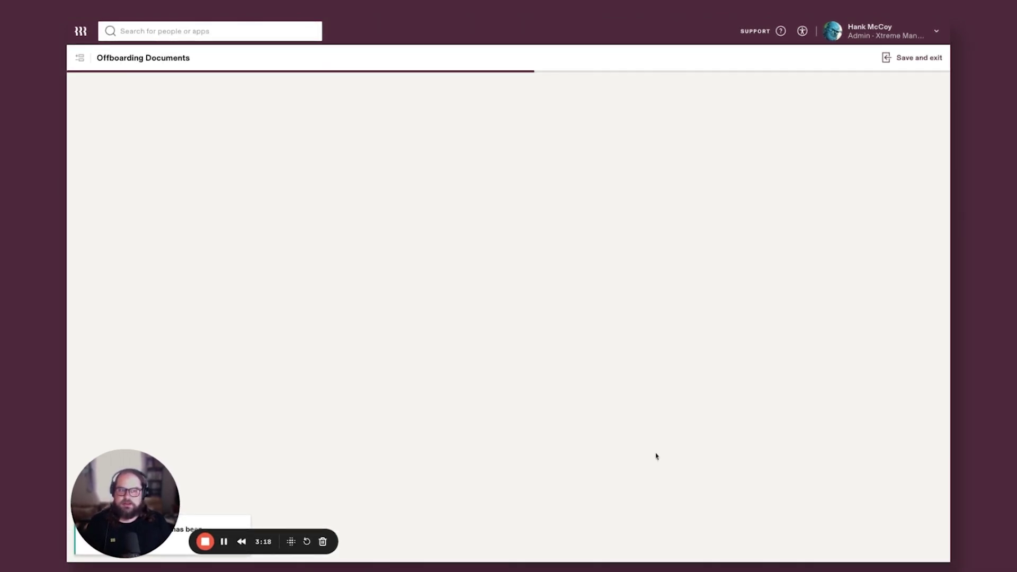
Step: Pass the documents step and schedule app account deactivation for May 10
left_click(916, 547)
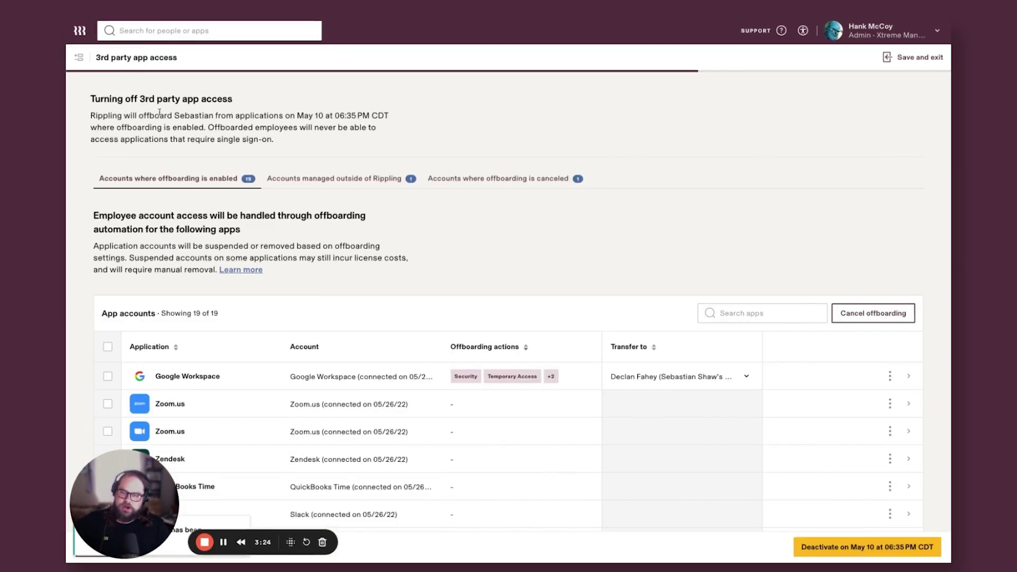
scroll(301, 327, "down", 5)
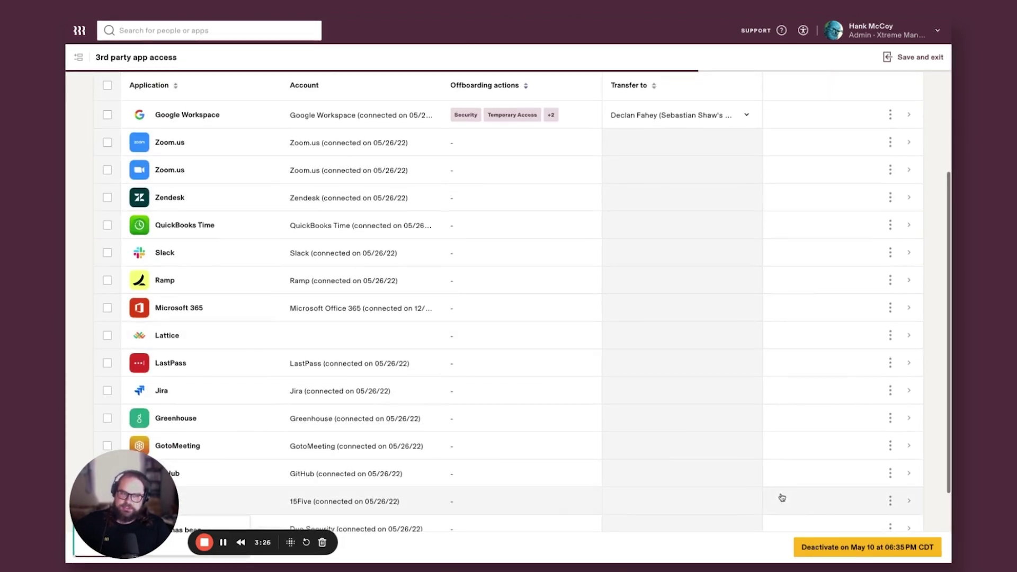
left_click(852, 546)
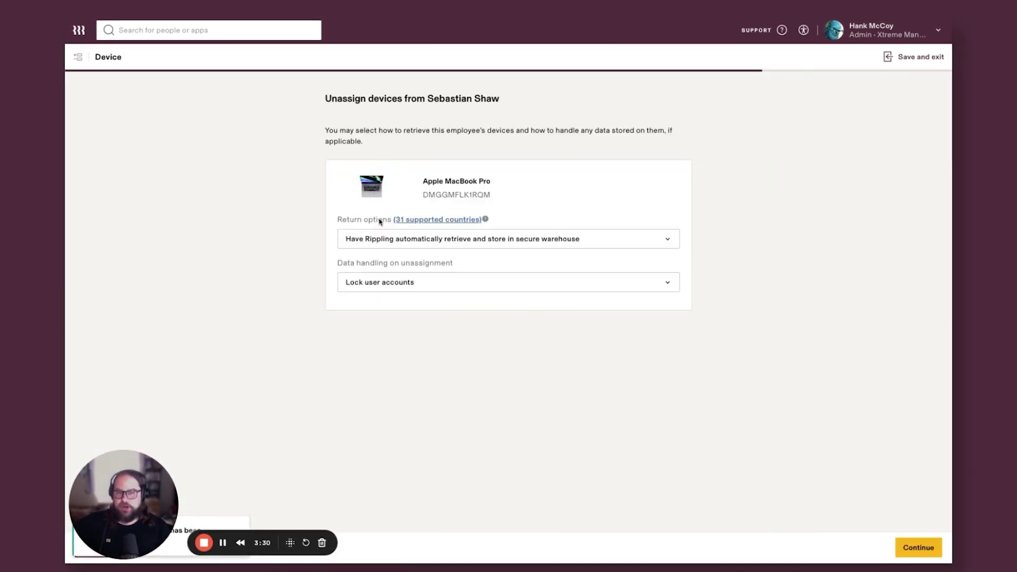
Step: Keep automatic warehouse retrieval for the MacBook Pro with user accounts locked, and confirm
left_click_drag(331, 98, 491, 98)
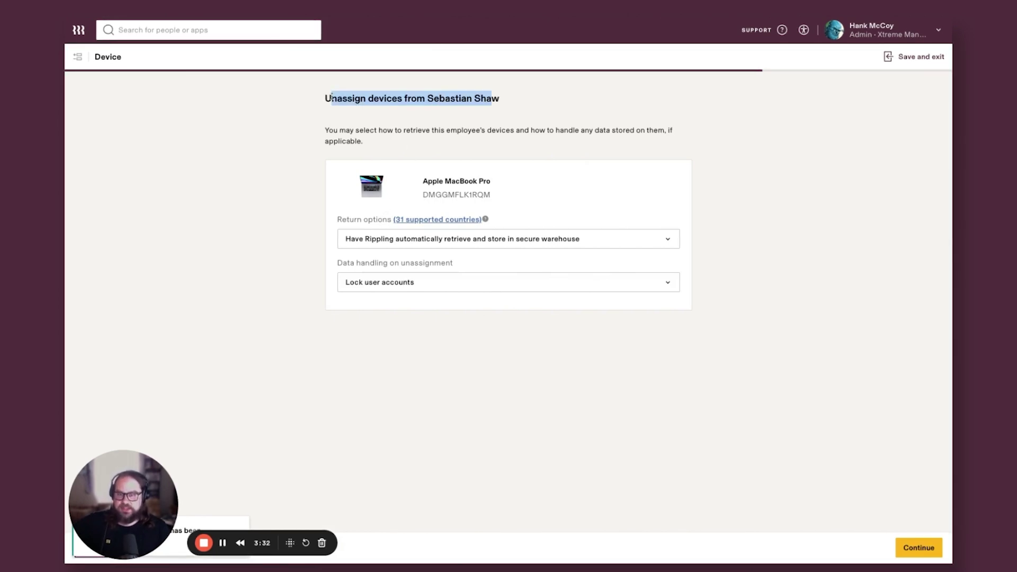
left_click(445, 113)
left_click_drag(428, 98, 499, 98)
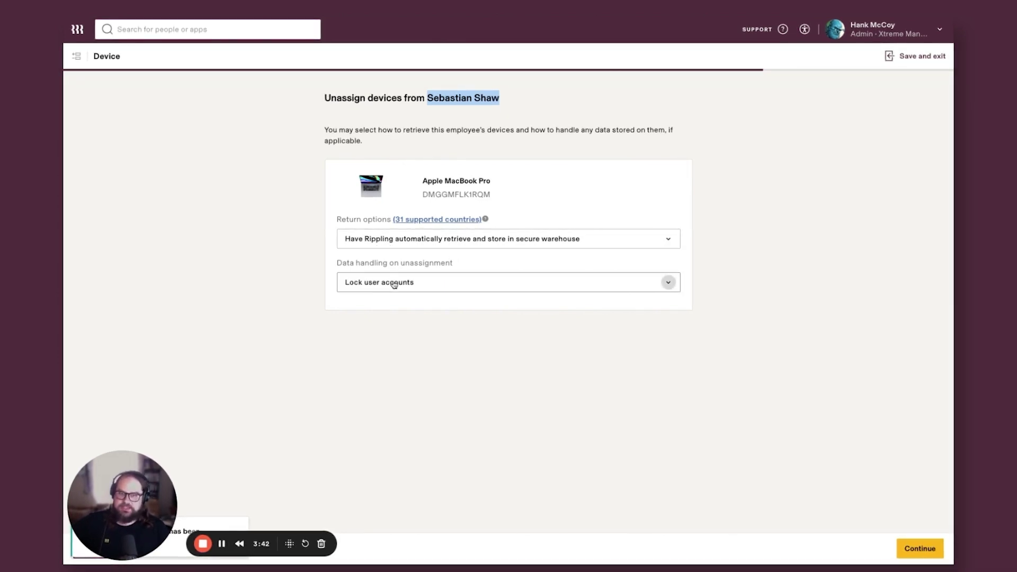
left_click(662, 282)
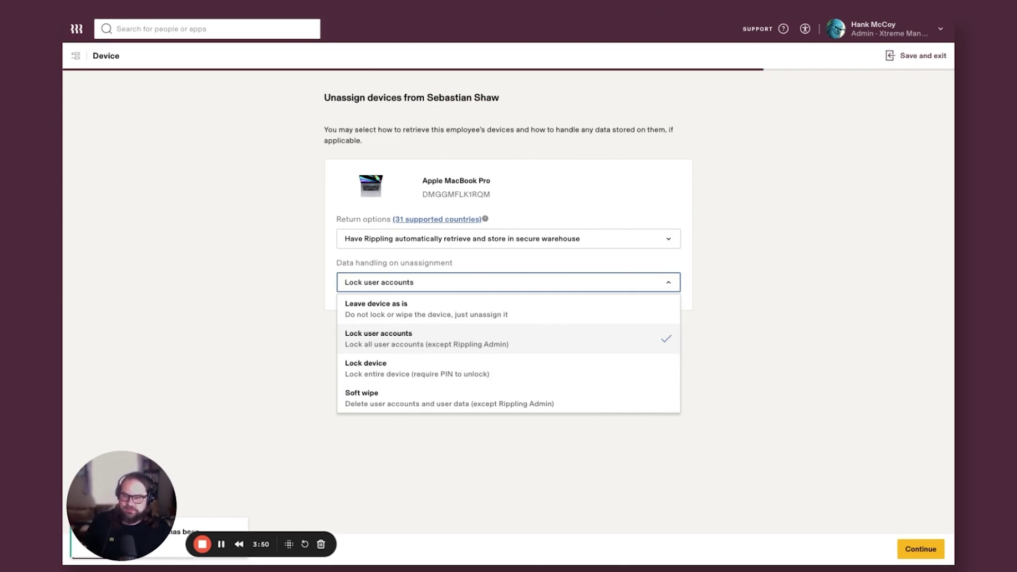
left_click(217, 319)
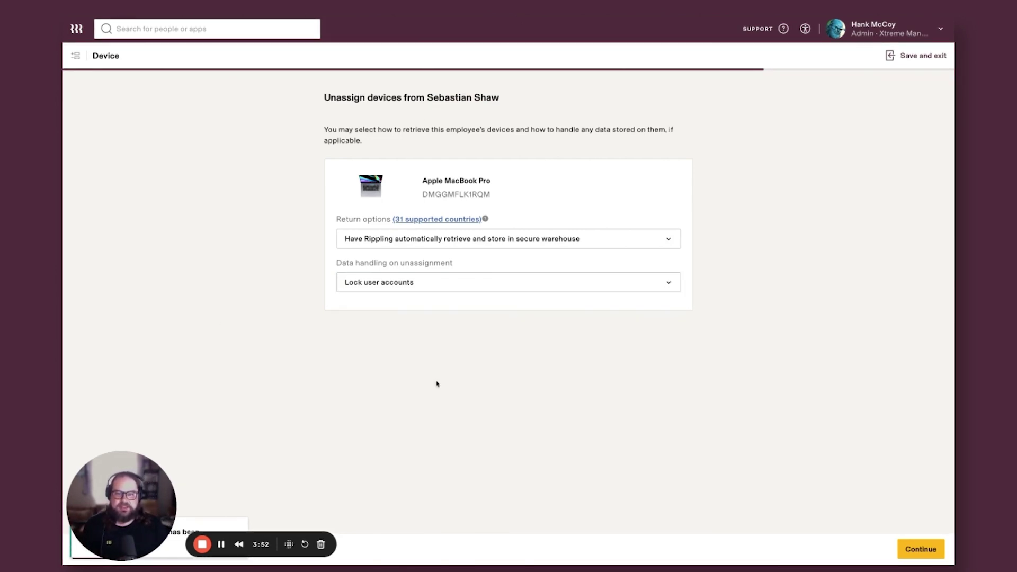
left_click(920, 550)
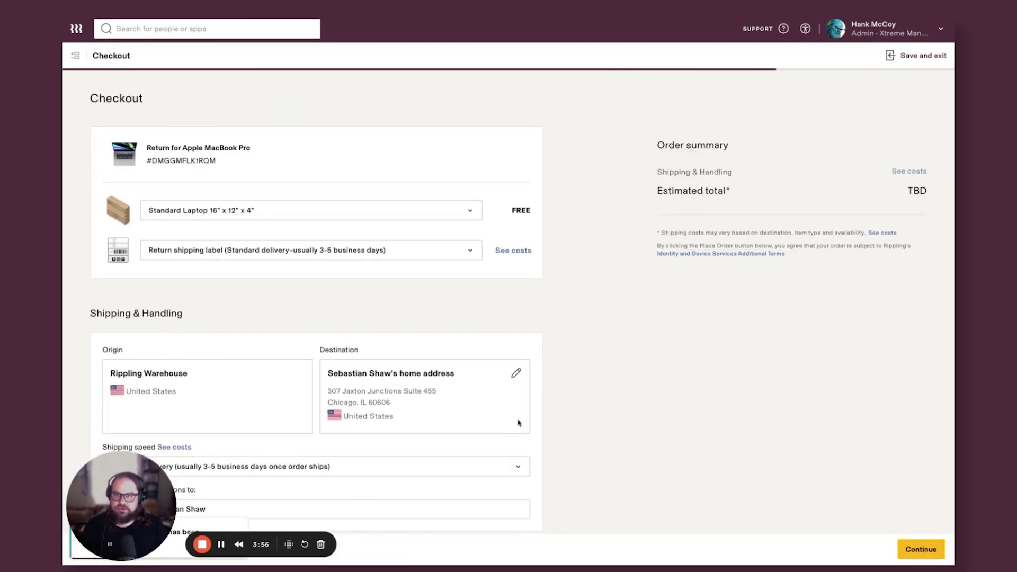
scroll(334, 249, "down", 1)
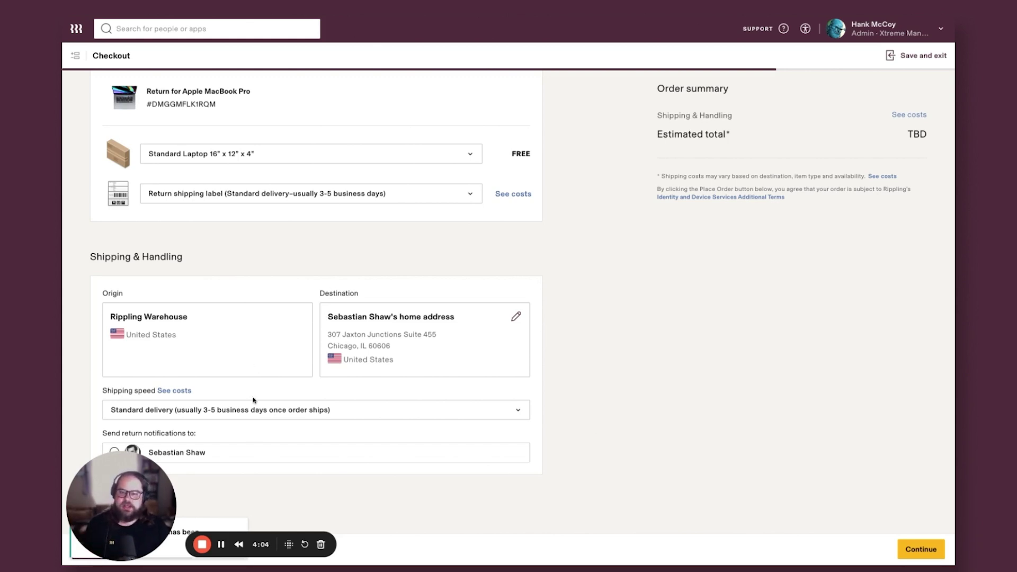
left_click(255, 414)
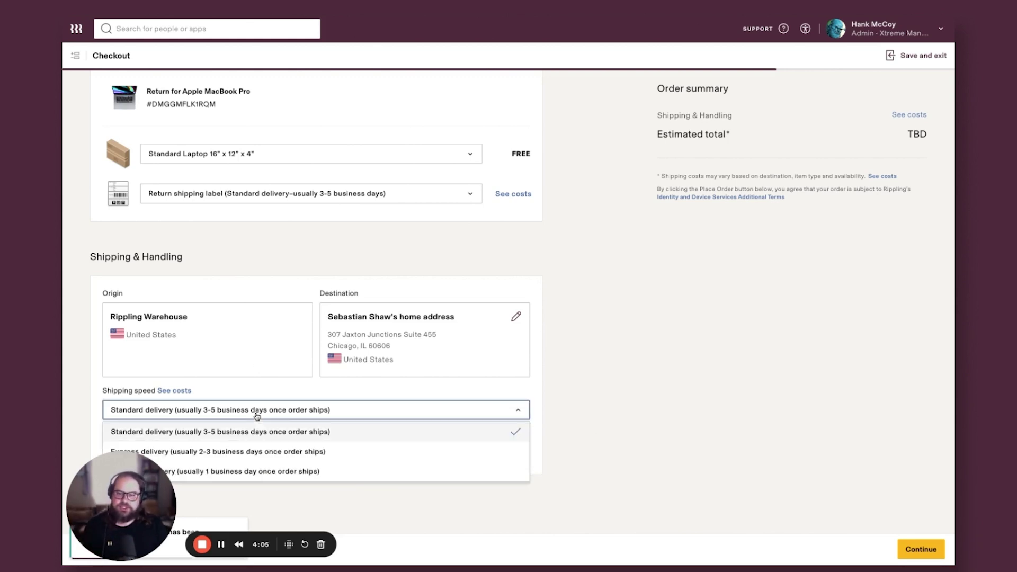
left_click(715, 300)
left_click(318, 198)
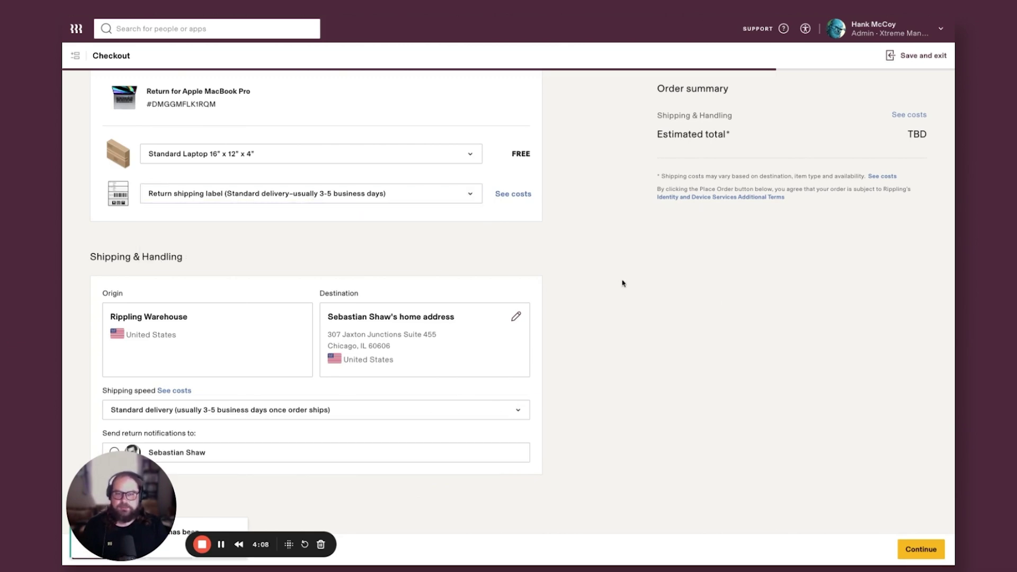